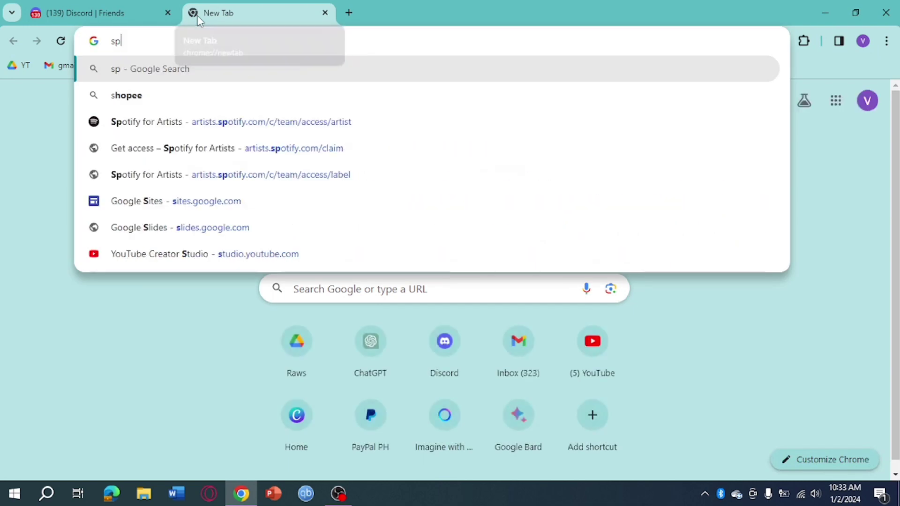
{"action": "type", "text": "ee"}
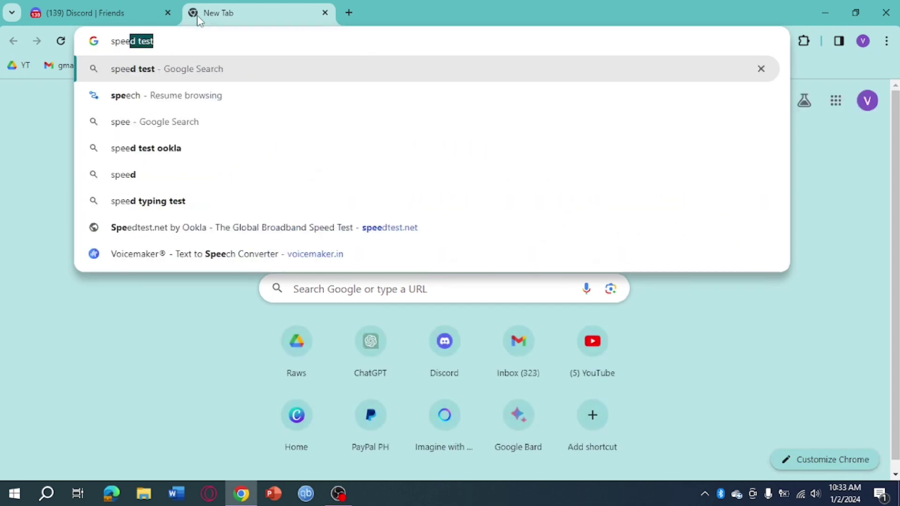
{"action": "type", "text": "d"}
- Run Google's internet speed test for 'speed test', measuring about 16.3 Mbps download, then dismiss the results
{"action": "left_click", "coordinate": [208, 69]}
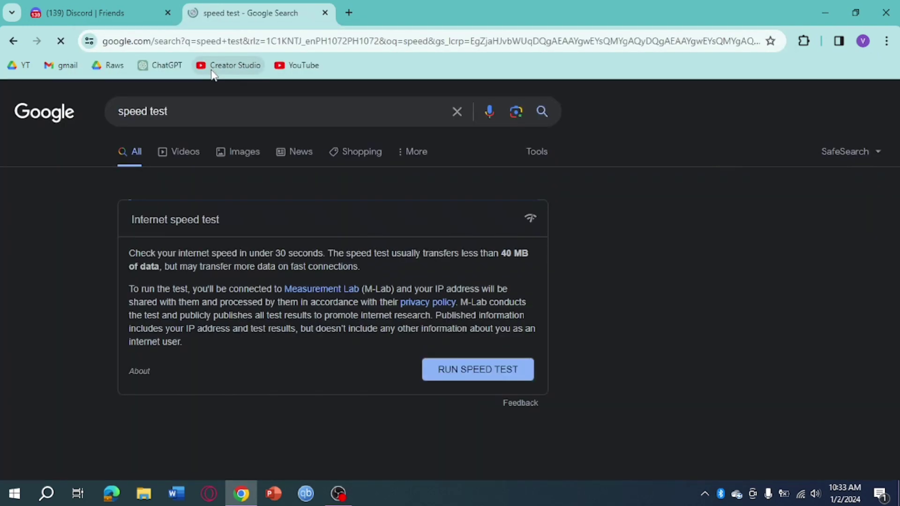
{"action": "left_click", "coordinate": [481, 380]}
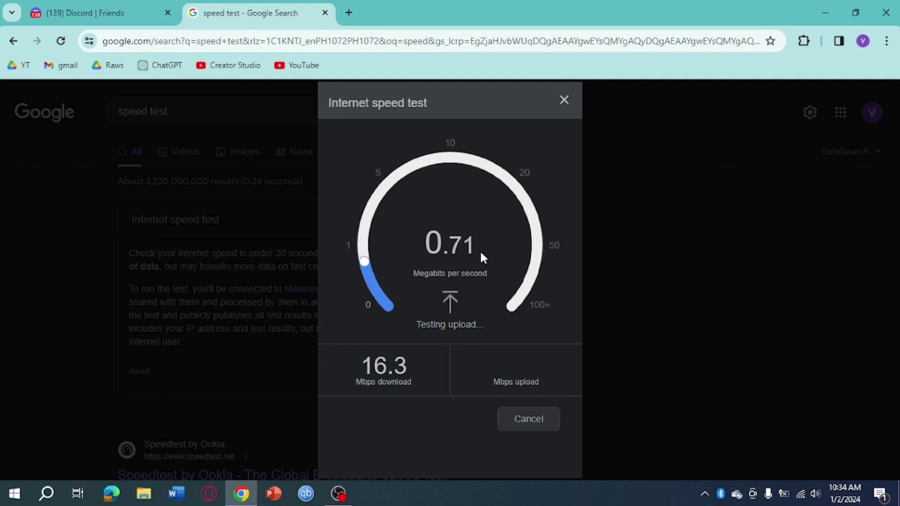
{"action": "left_click", "coordinate": [565, 101]}
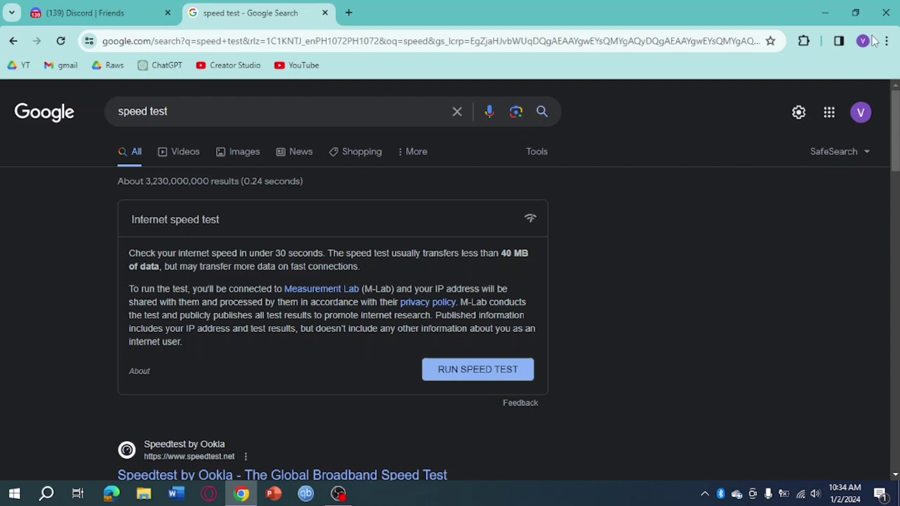
- Bring up Chrome's three-dot main menu over the speed test results page
{"action": "left_click", "coordinate": [886, 41]}
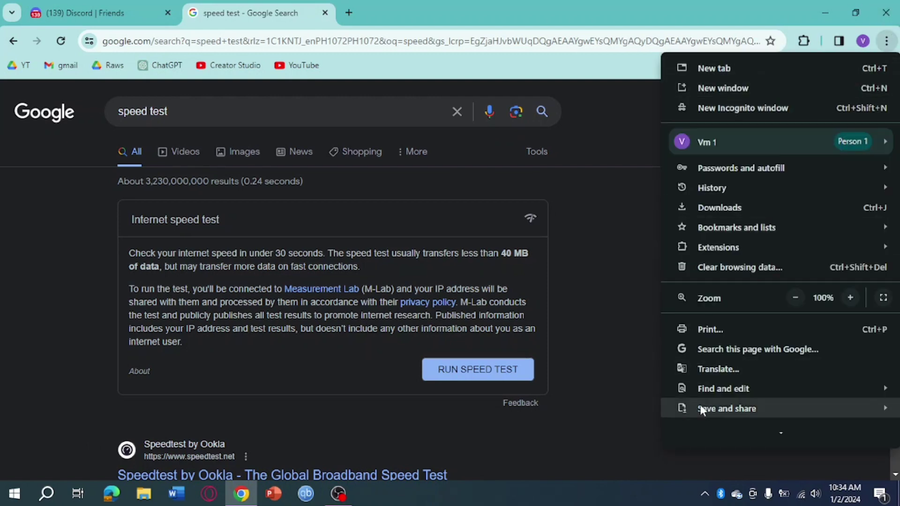